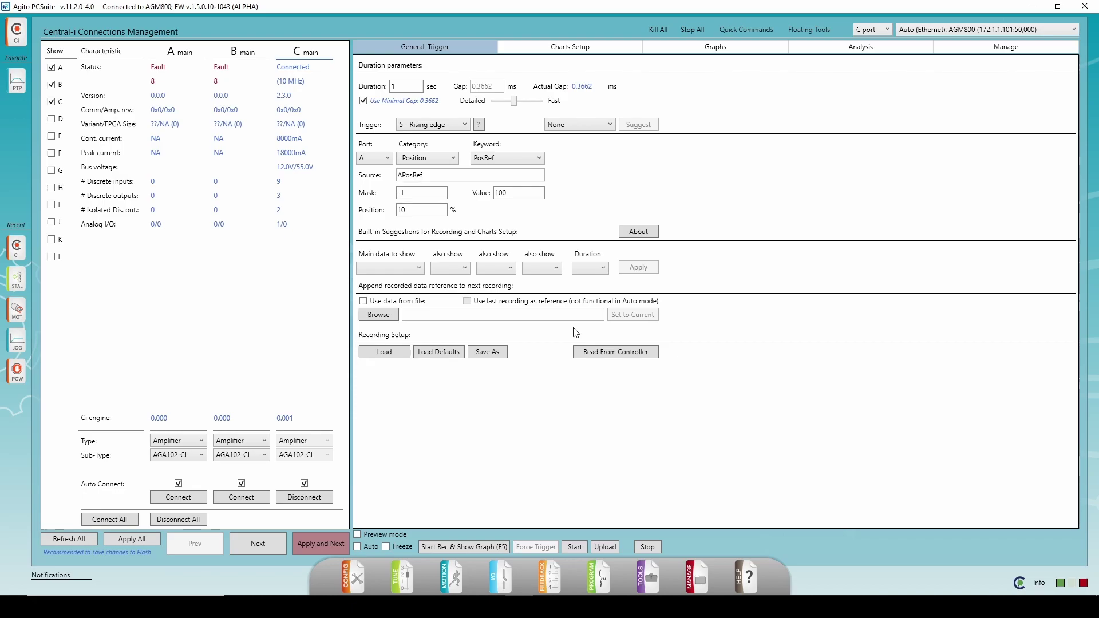
# - On the MOT page, leave the motor type set to '6 - Stepper in open loop'
pyautogui.moveTo(366, 575)
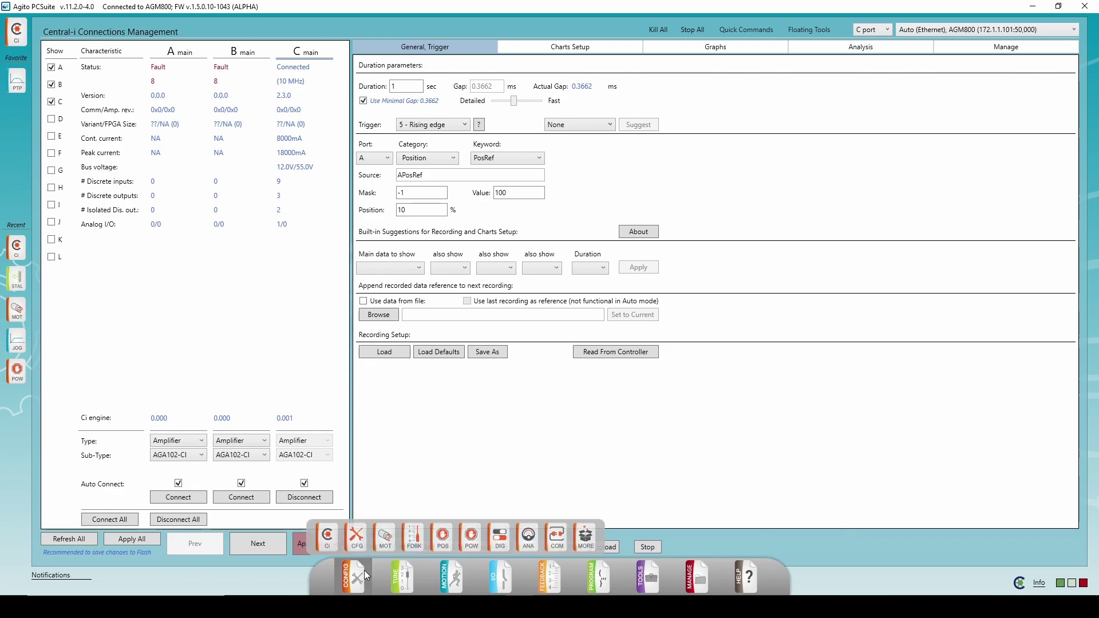
pyautogui.click(398, 531)
pyautogui.click(270, 67)
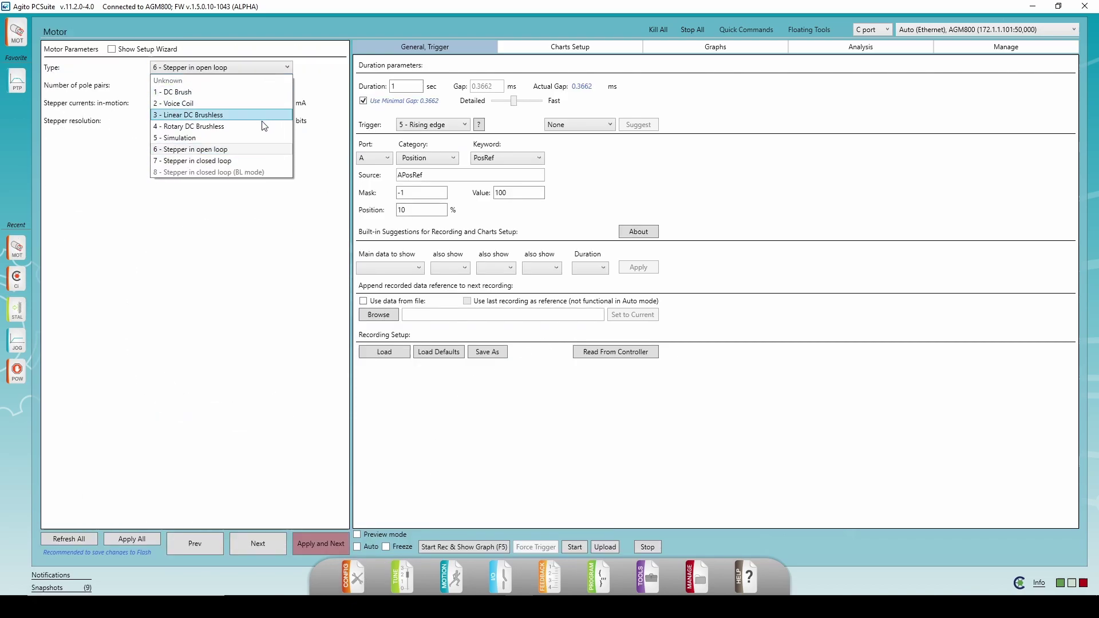
pyautogui.click(259, 150)
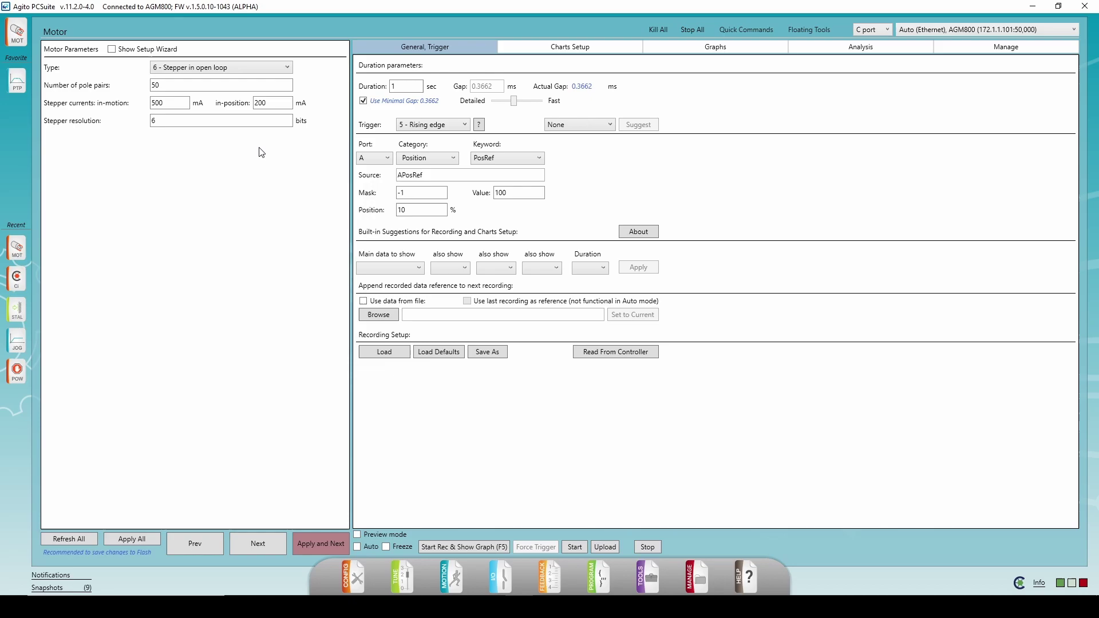
# - On the STAL page, set the stall detection Configuration to '1 - On alarm only'
pyautogui.moveTo(403, 577)
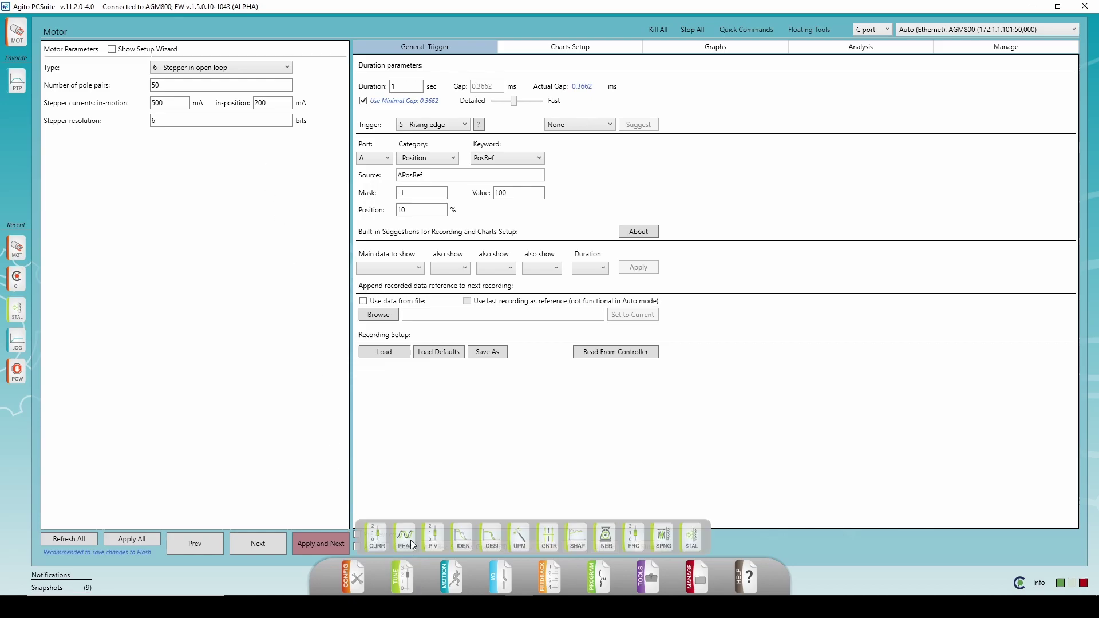
pyautogui.click(685, 544)
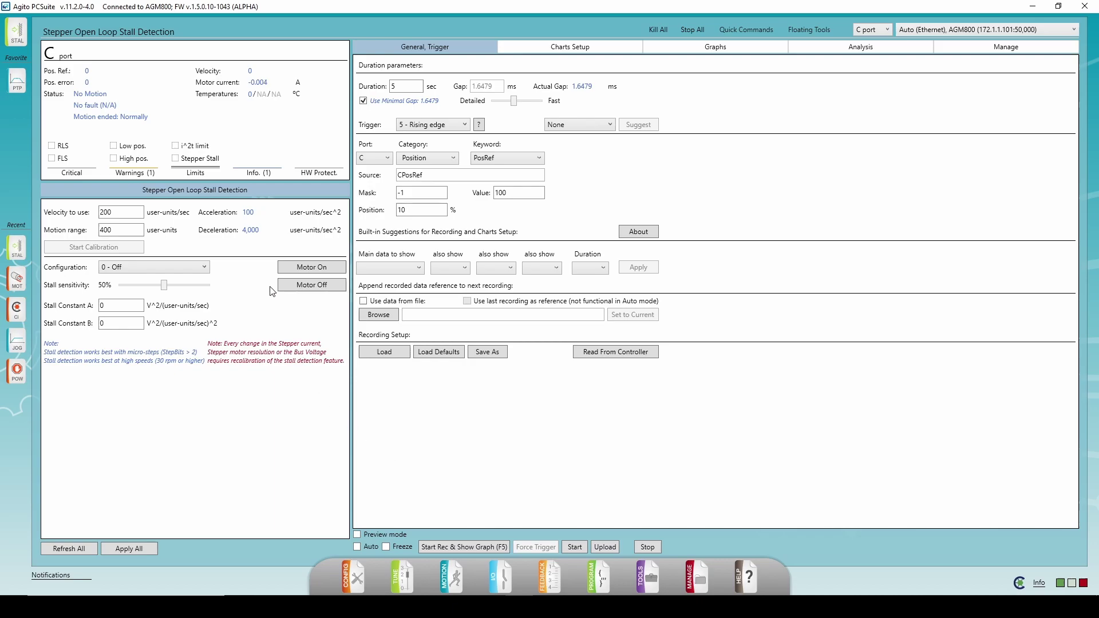
pyautogui.click(205, 268)
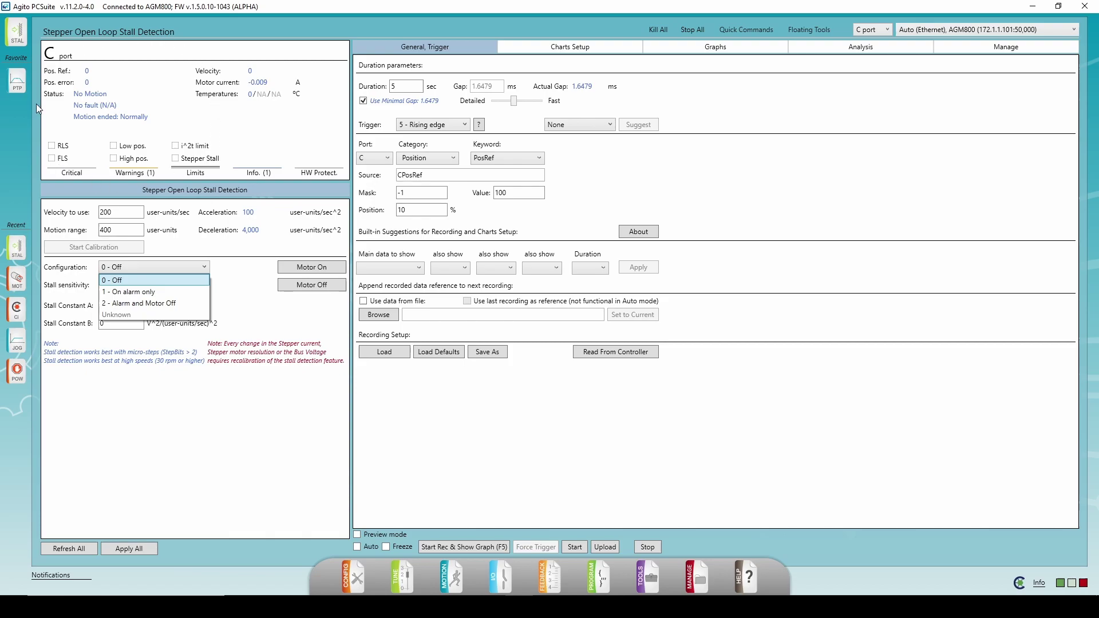
pyautogui.click(184, 292)
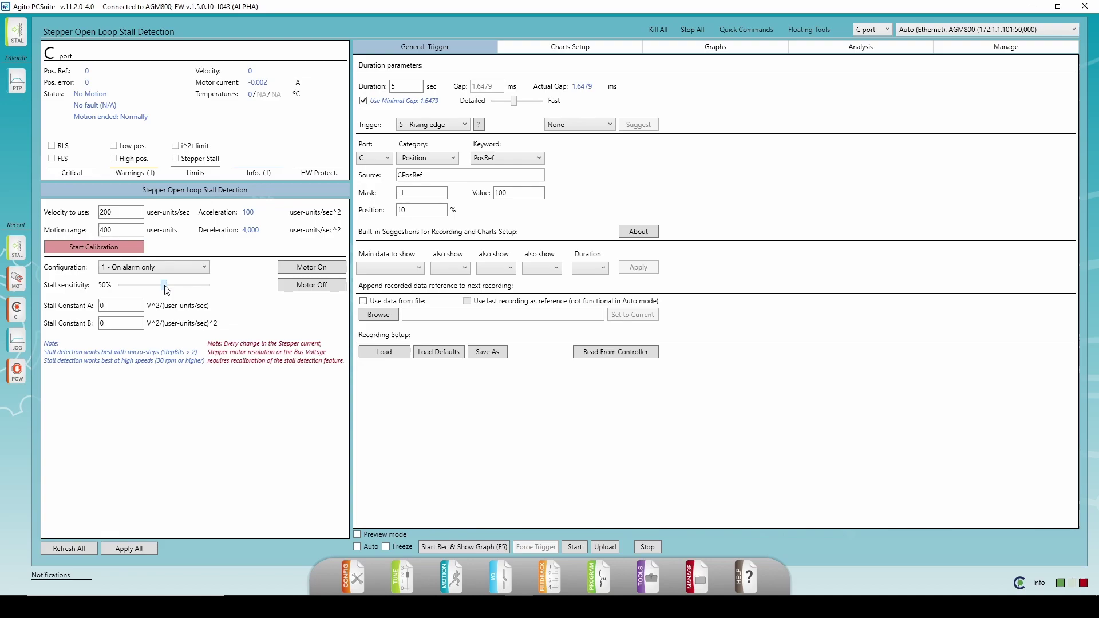
# - Move the Stall sensitivity slider from 50% up to 70%
pyautogui.moveTo(165, 286); pyautogui.dragTo(191, 290)
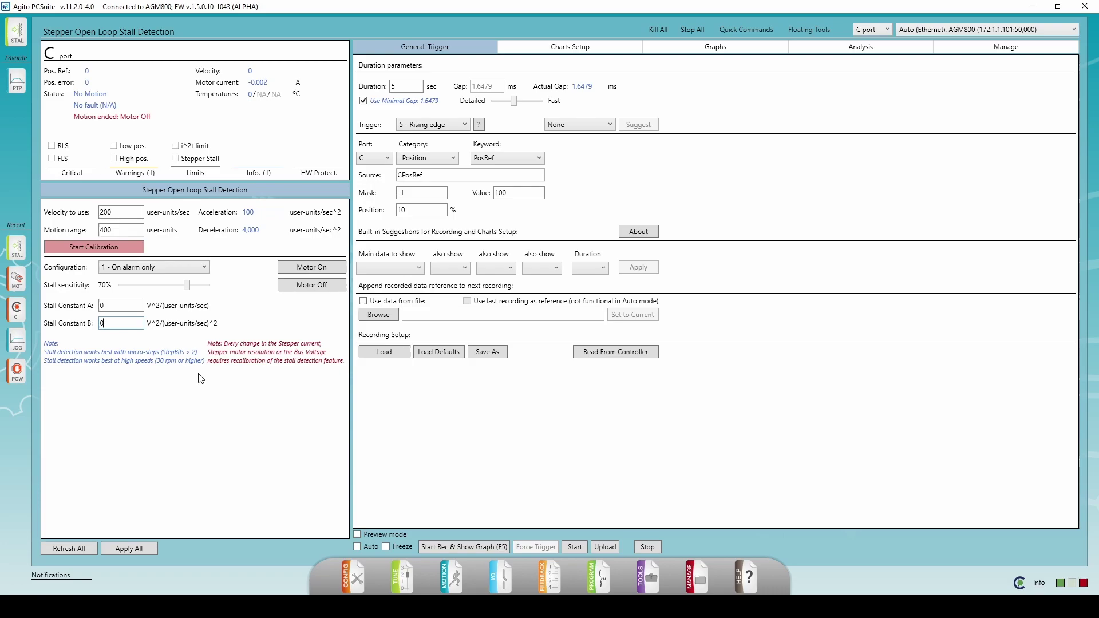
# - Set the calibration Velocity to use to 5000, then check the Motor parameters page
pyautogui.doubleClick(122, 213)
pyautogui.write('5000')
pyautogui.click(355, 576)
pyautogui.click(327, 533)
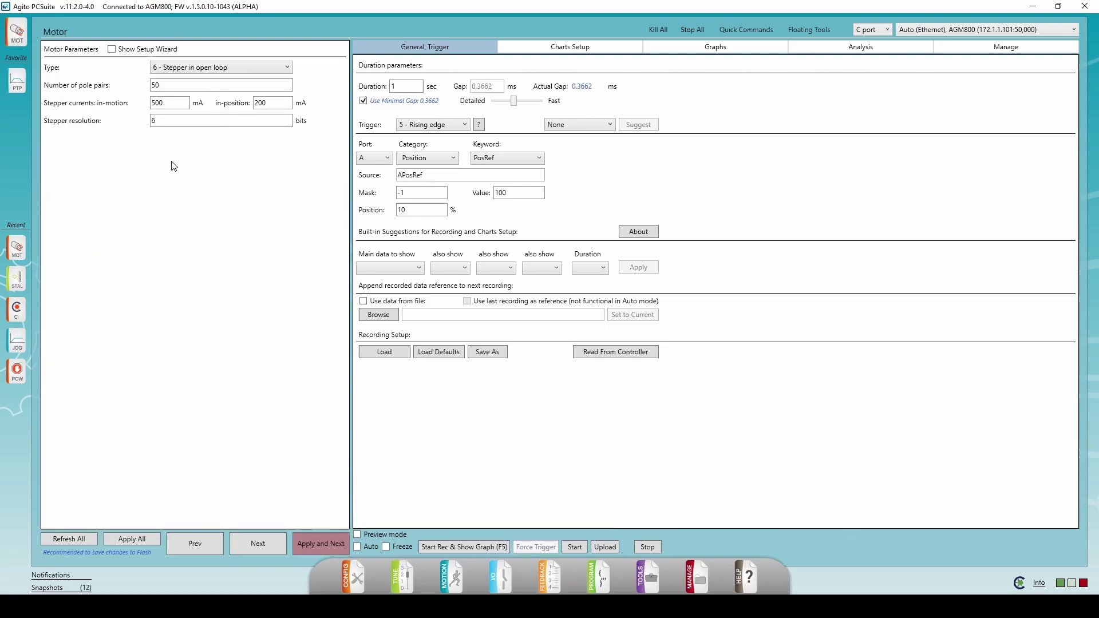
# - Back in the stall detection settings, set the Motion range to 15,000
pyautogui.click(395, 576)
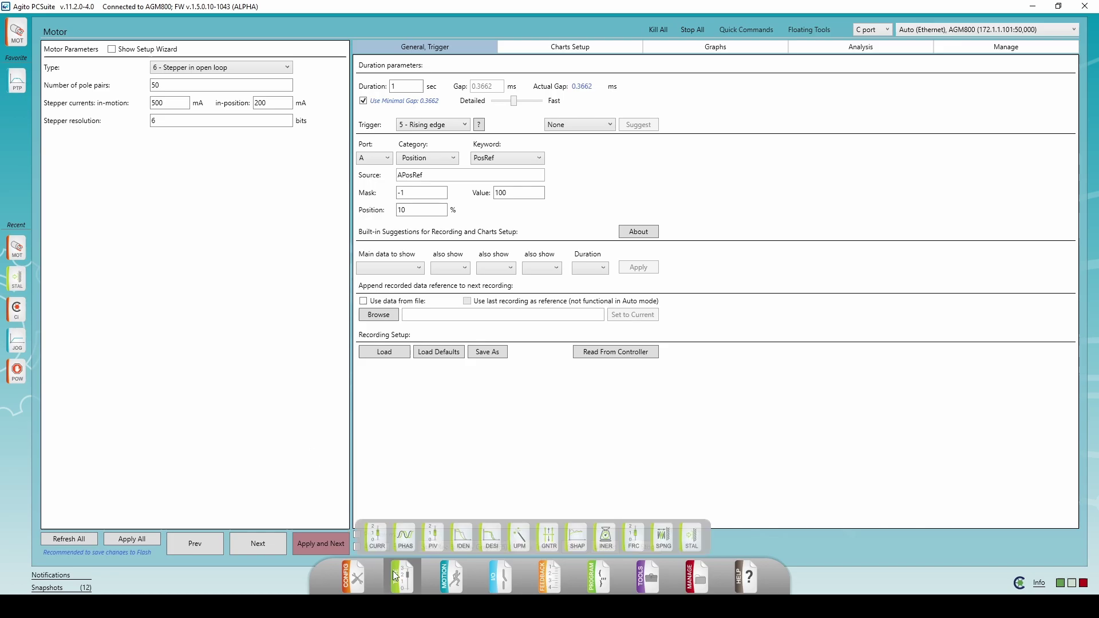
pyautogui.click(691, 539)
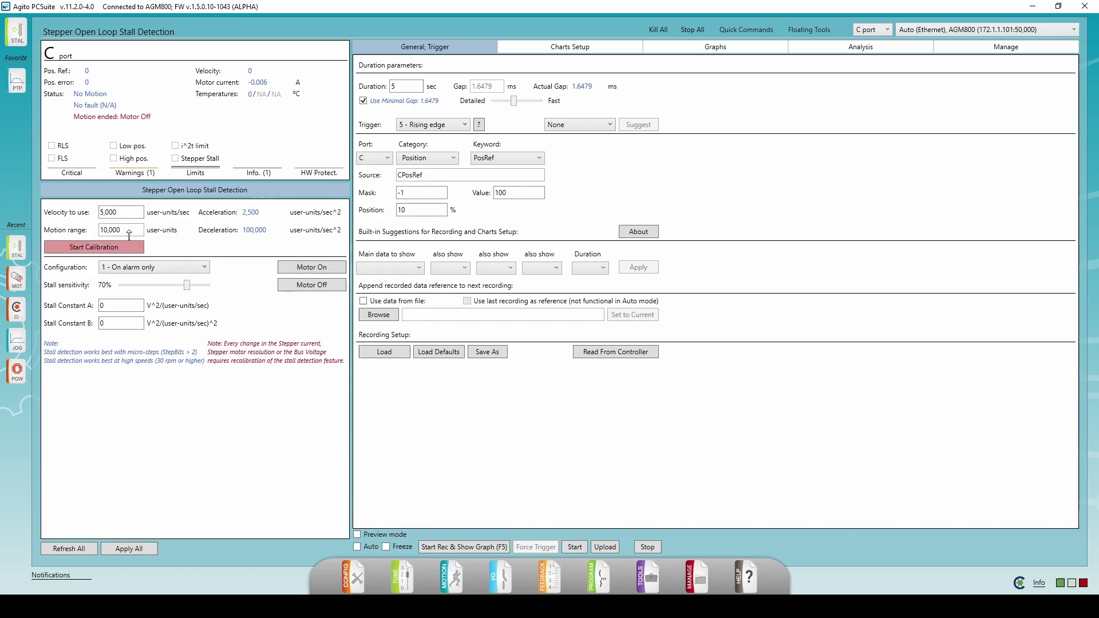
pyautogui.moveTo(128, 234); pyautogui.dragTo(96, 233)
pyautogui.write('1,5')
pyautogui.write('00')
# - Run the stall calibration and apply Stall Constants A 10,287 and B -35,926 to the drive
pyautogui.click(132, 249)
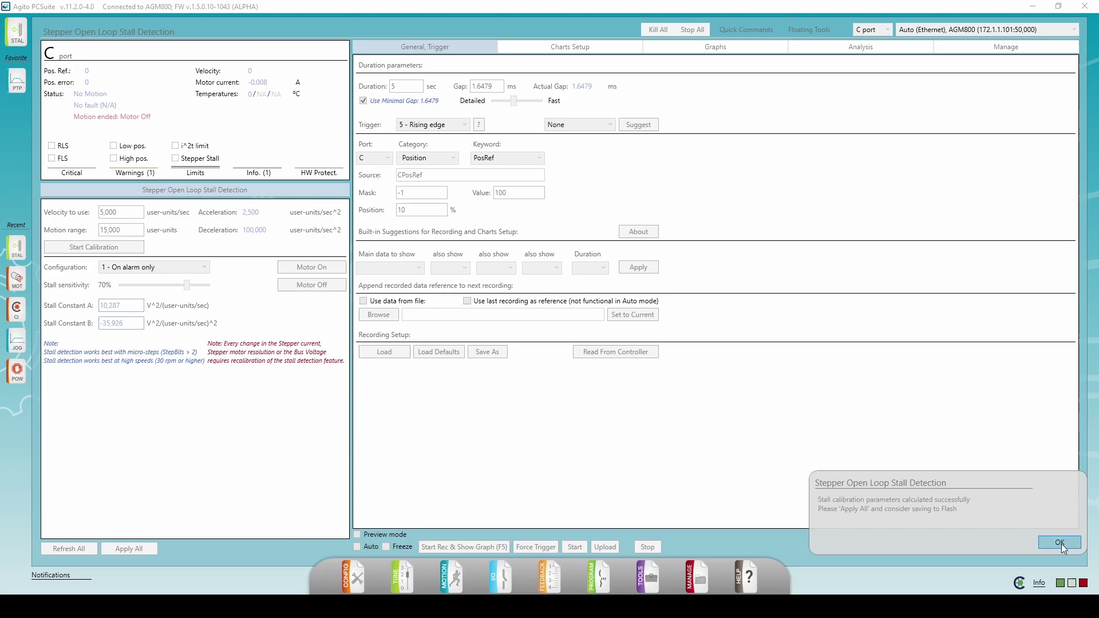
pyautogui.click(1060, 542)
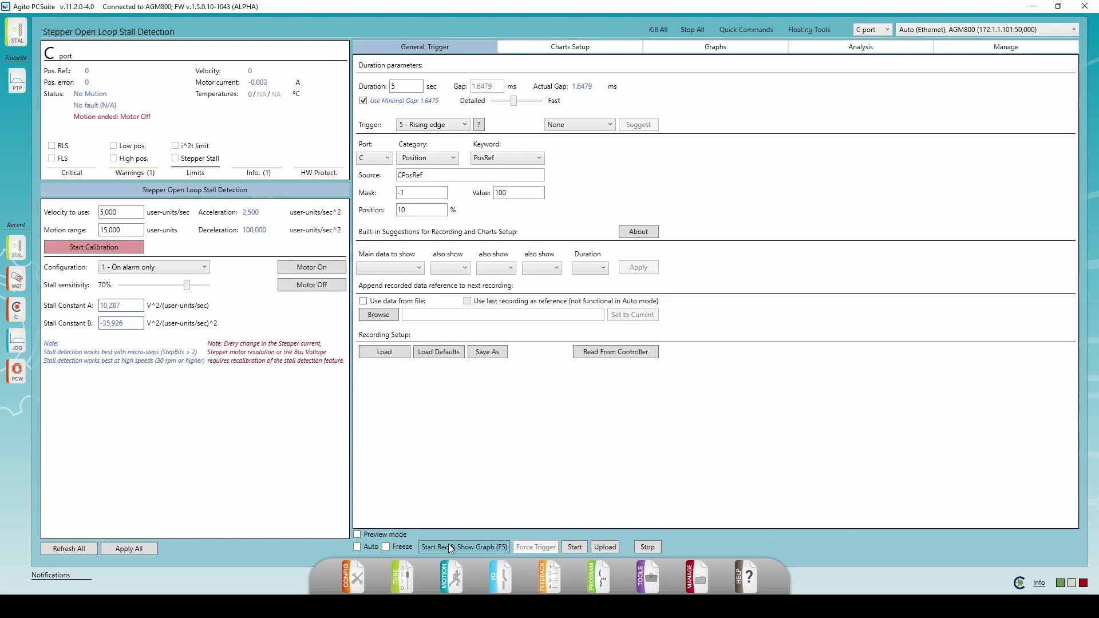
pyautogui.click(136, 551)
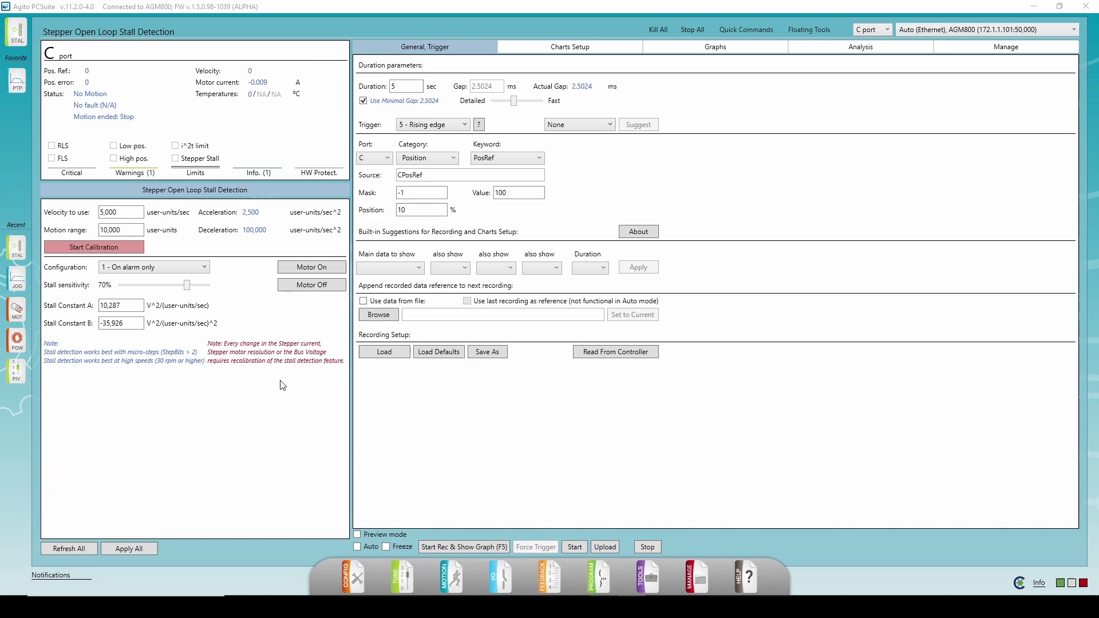
# - In Charts Setup, plot StallTh and StallVal on Chart 1 and StallStat on Chart 2
pyautogui.click(605, 51)
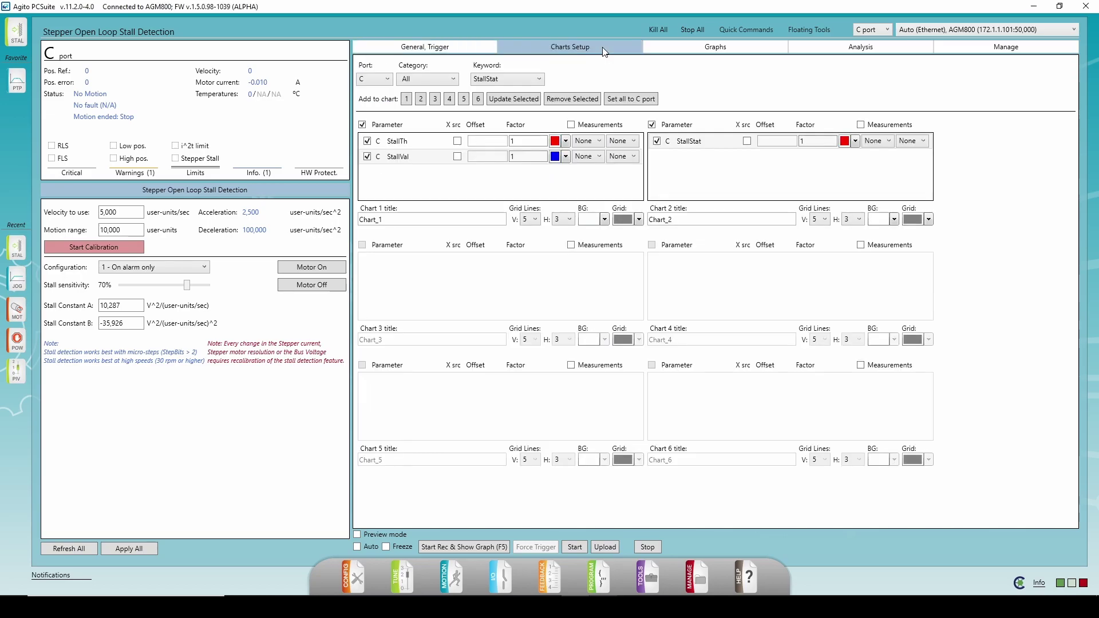
pyautogui.click(724, 146)
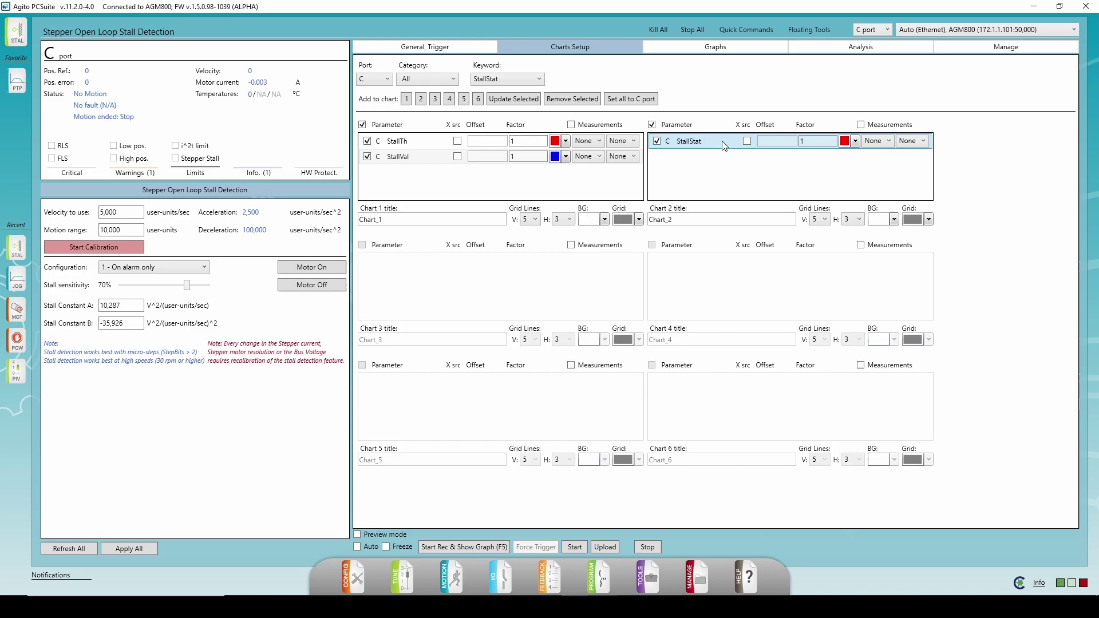
pyautogui.click(442, 159)
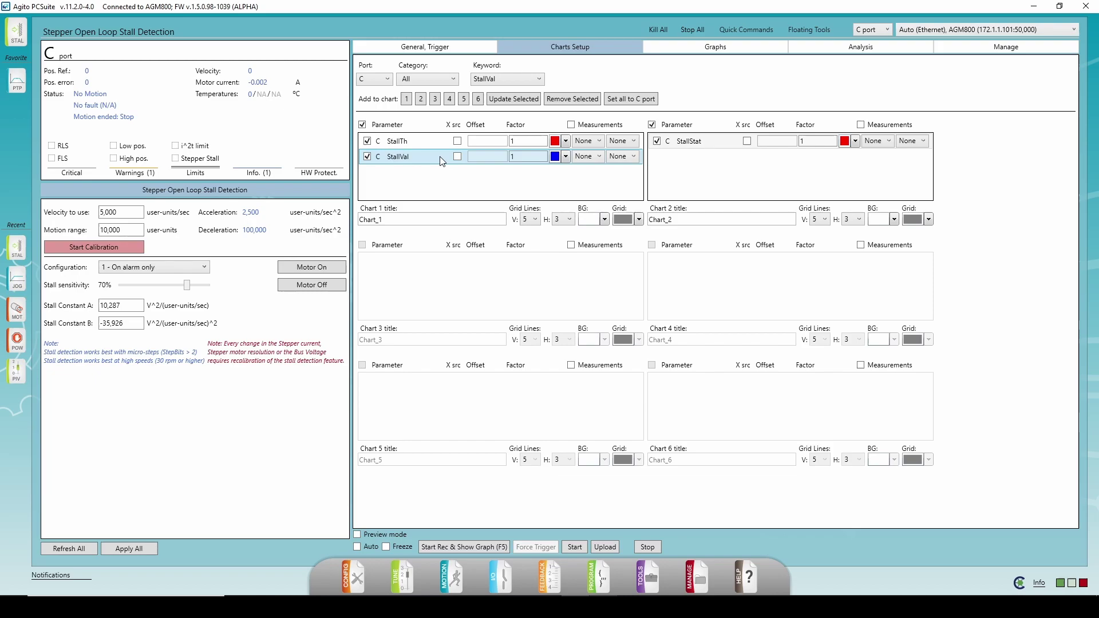
pyautogui.click(435, 143)
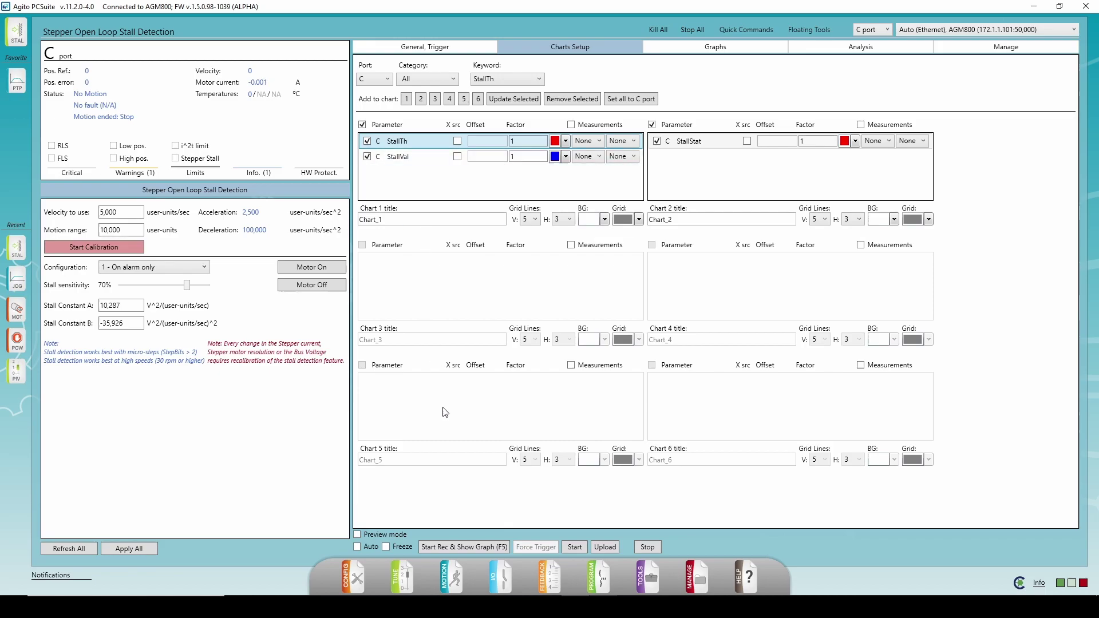
# - On the JOG page, set the jogging Speed to 5,000
pyautogui.moveTo(448, 566)
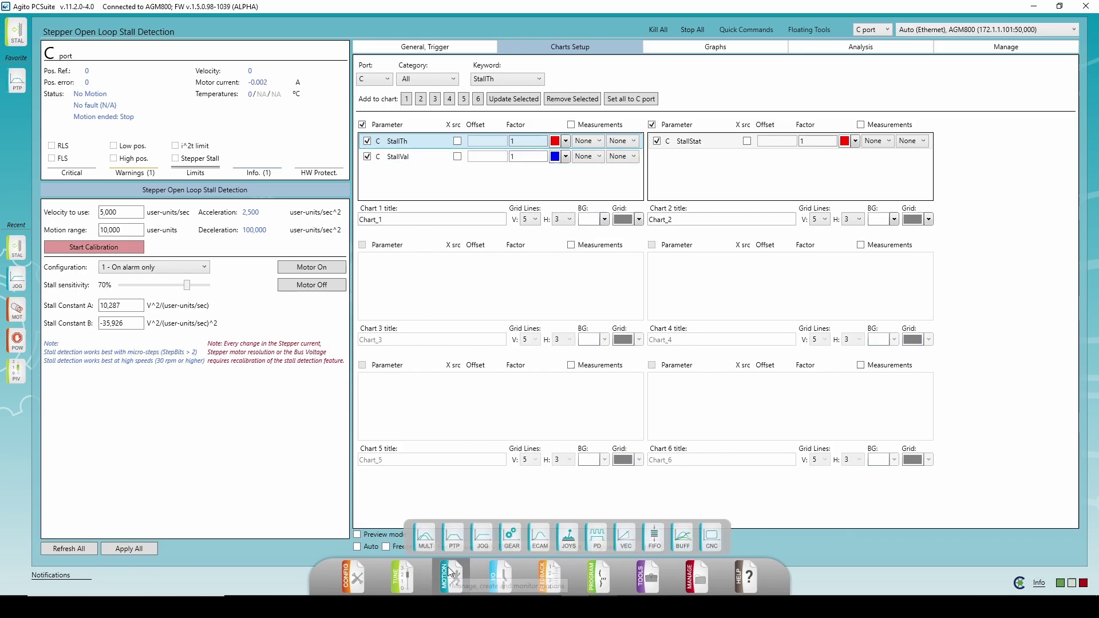
pyautogui.click(481, 535)
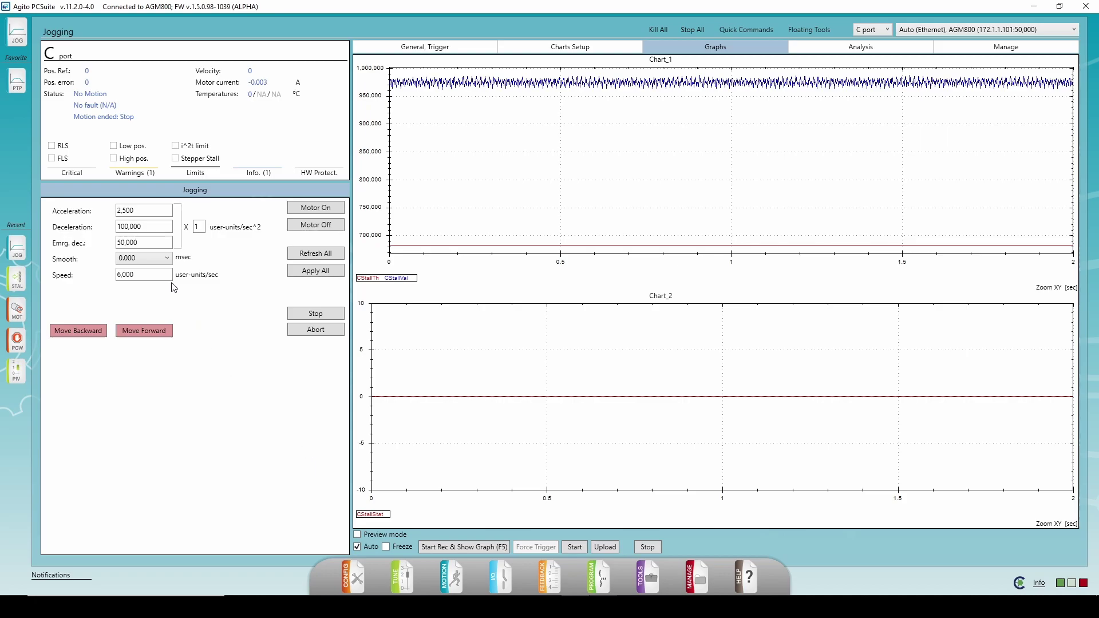
pyautogui.moveTo(168, 276); pyautogui.dragTo(98, 278)
pyautogui.write('50000')
pyautogui.press('BackSpace')
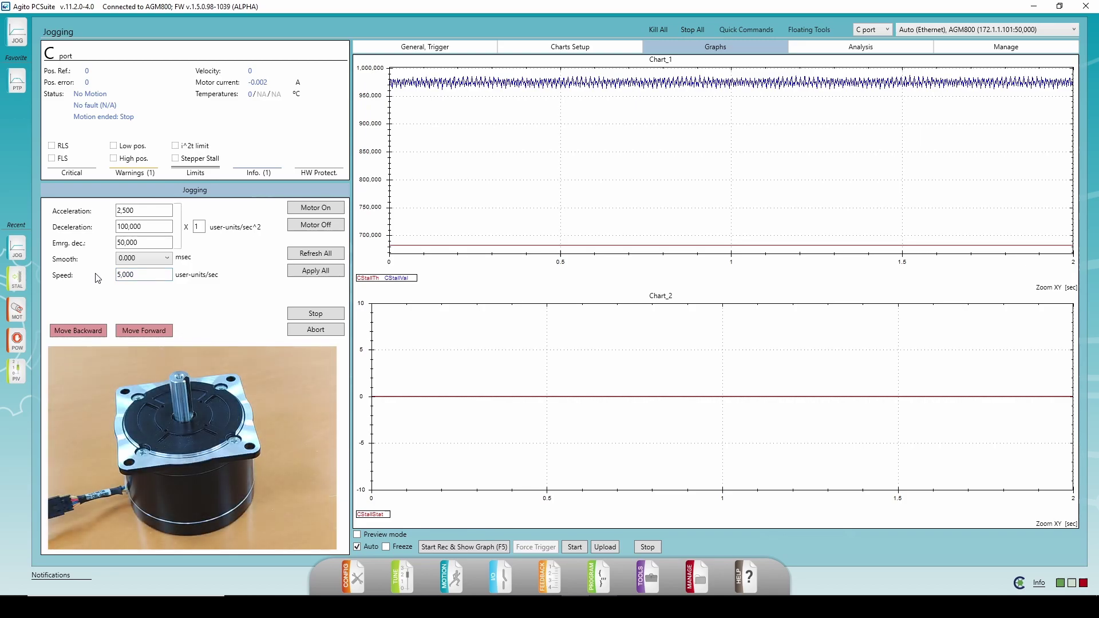
# - Jog forward, record the StallTh, StallVal and StallStat graphs, then stop
pyautogui.click(144, 330)
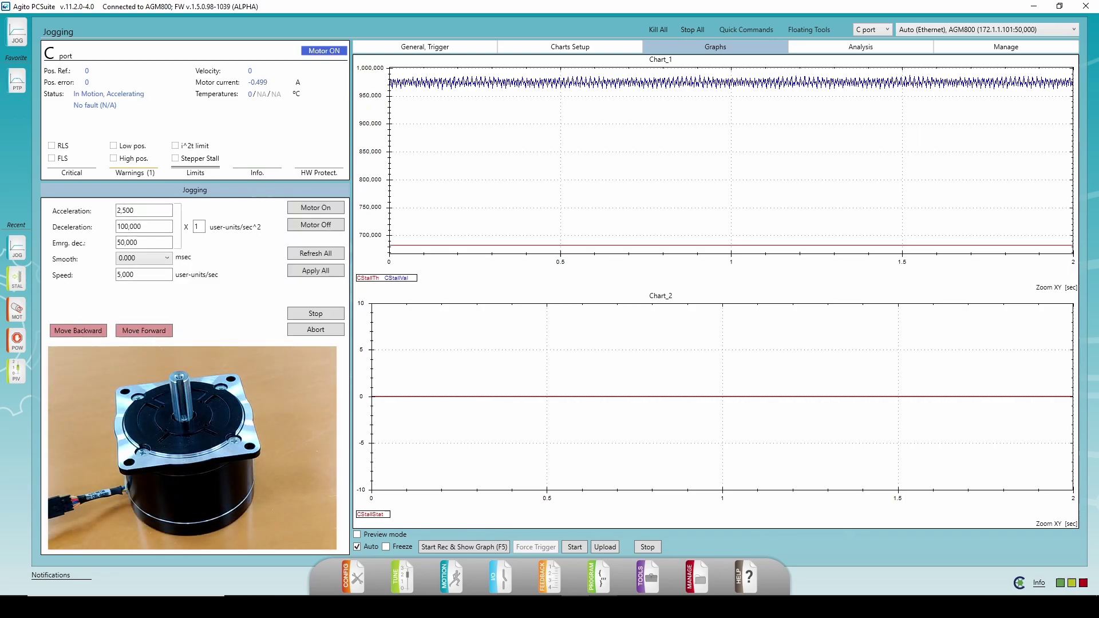
pyautogui.click(452, 547)
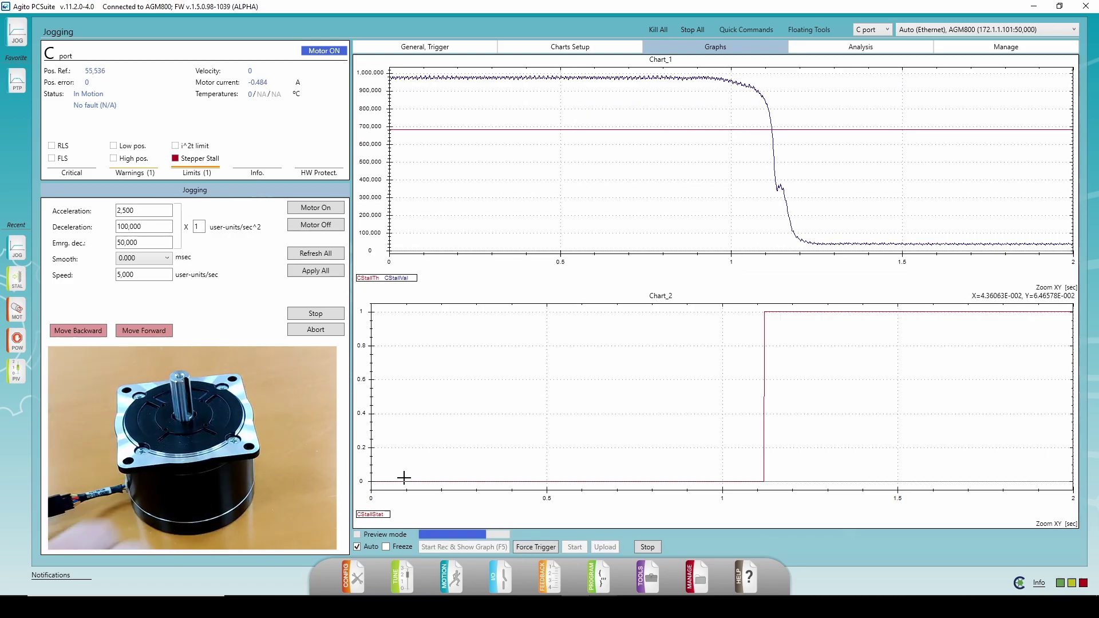
pyautogui.click(645, 549)
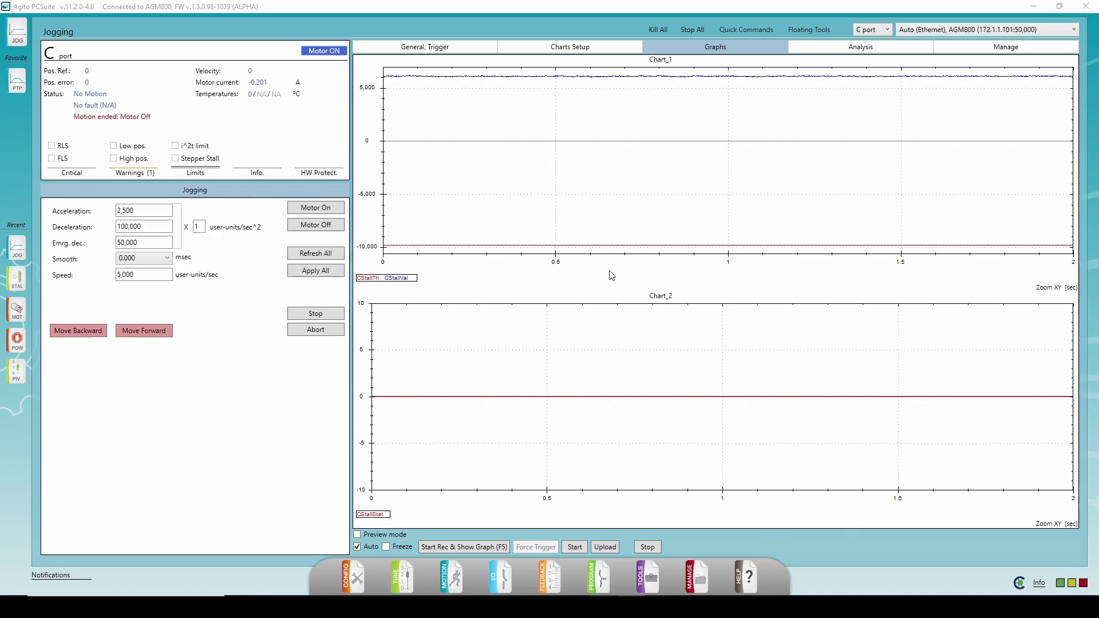
# - Switch stall Configuration to '2 - Alarm and Motor Off' and jog port C forward again
pyautogui.click(17, 280)
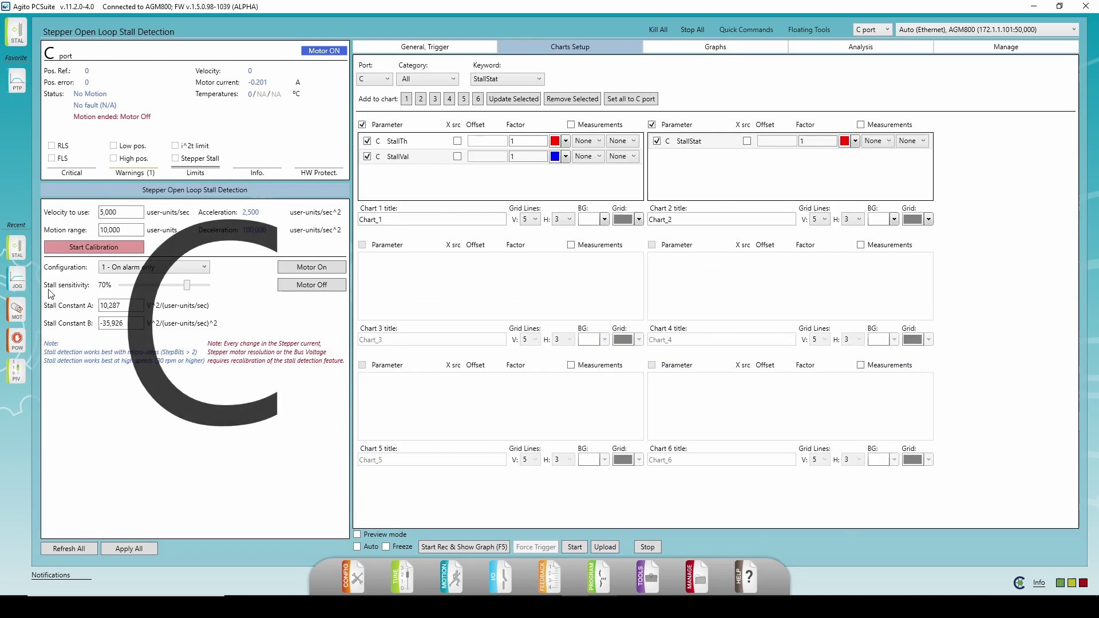
pyautogui.click(146, 268)
pyautogui.click(138, 298)
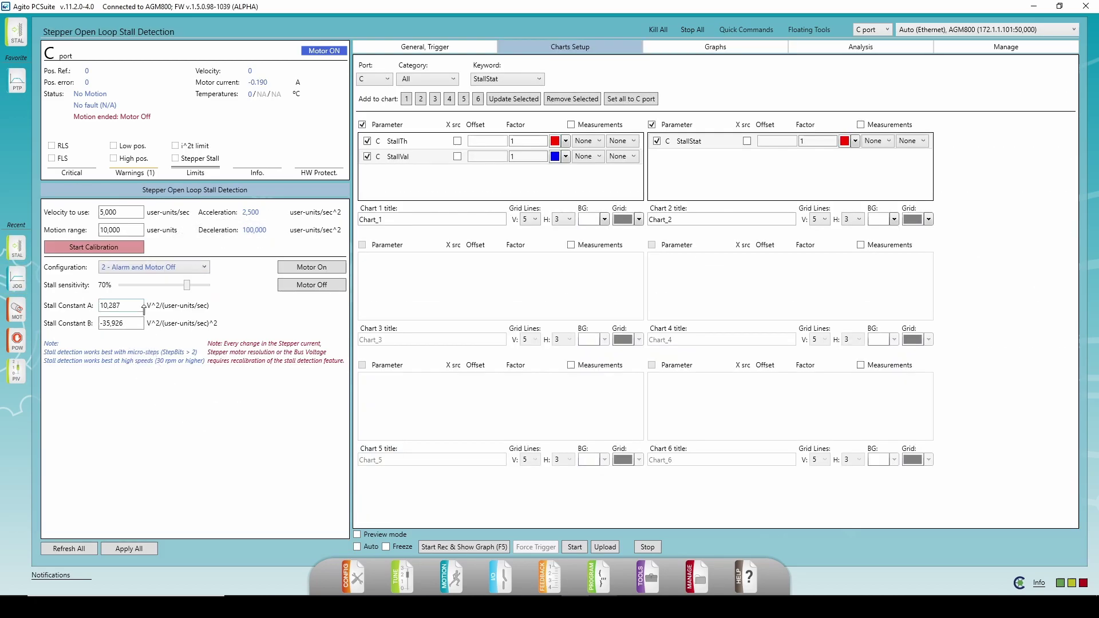
pyautogui.click(23, 278)
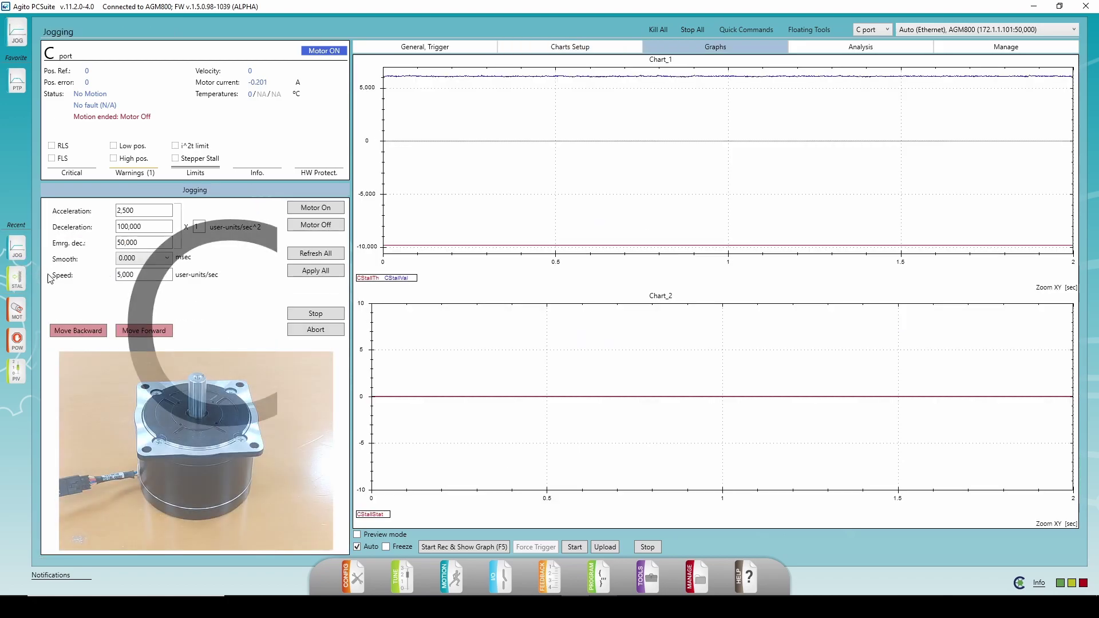
pyautogui.click(165, 329)
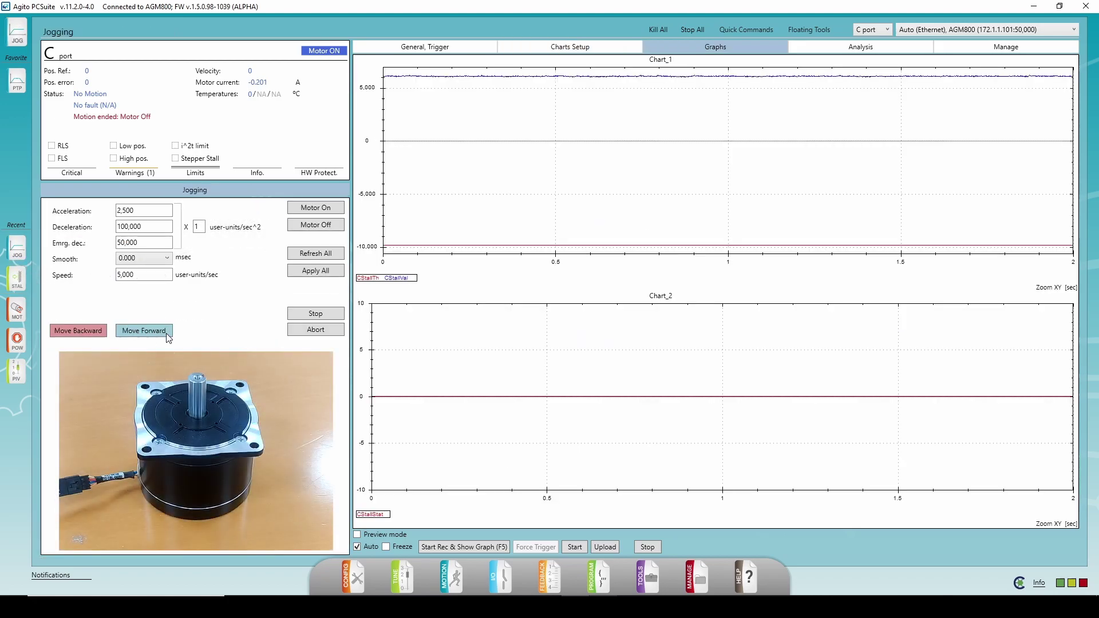
# - Start recording the stall graphs, then raise the jog speed to 5,000,000
pyautogui.click(471, 548)
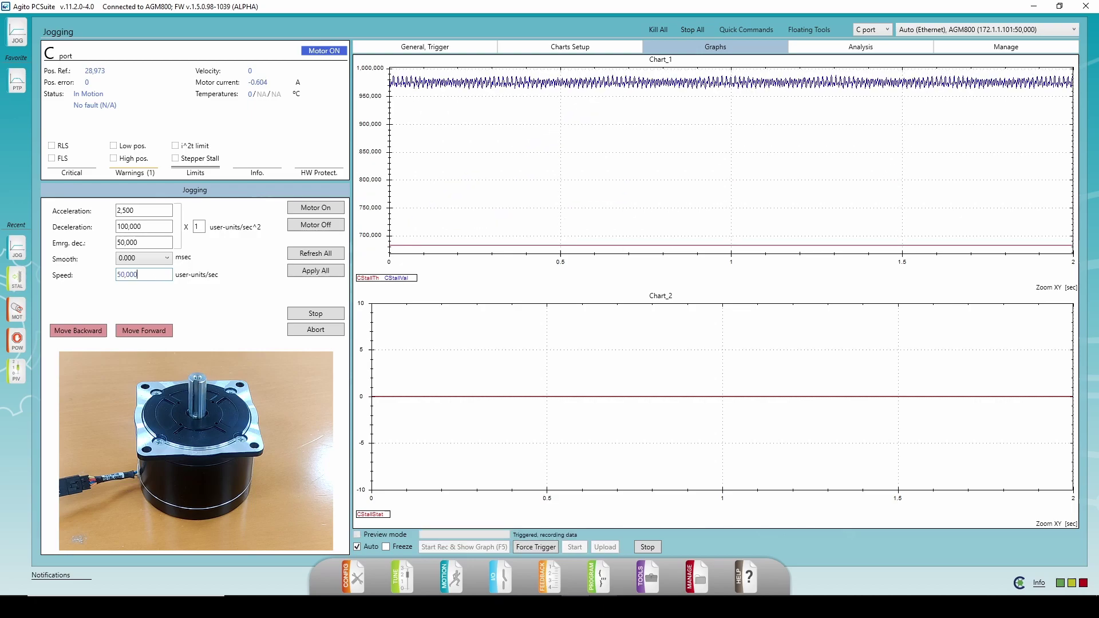
pyautogui.write(',000')
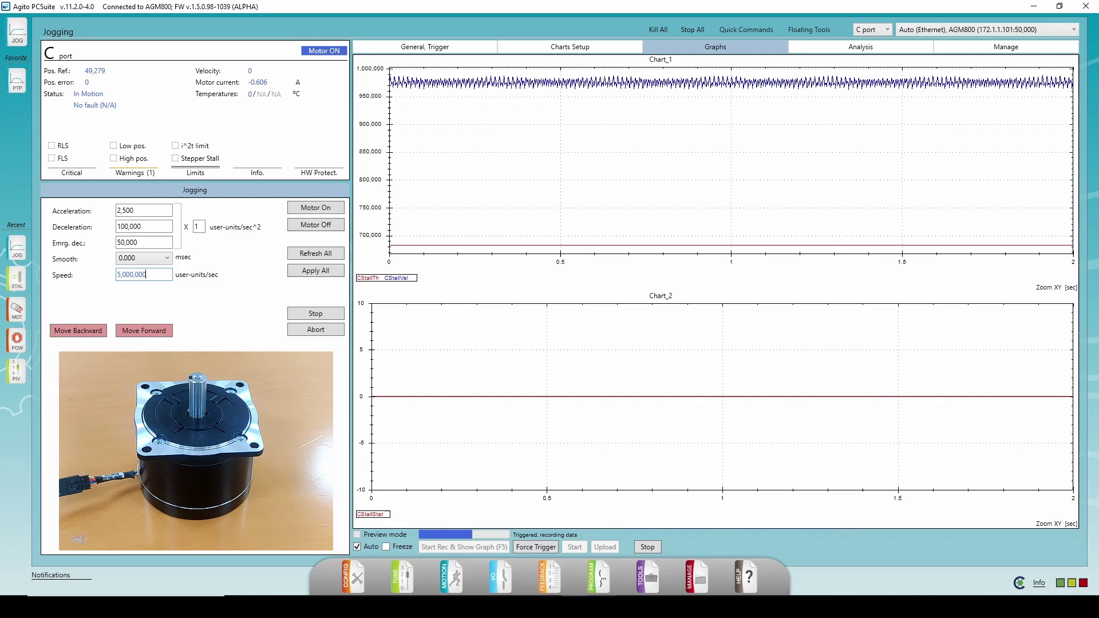
pyautogui.press('Return')
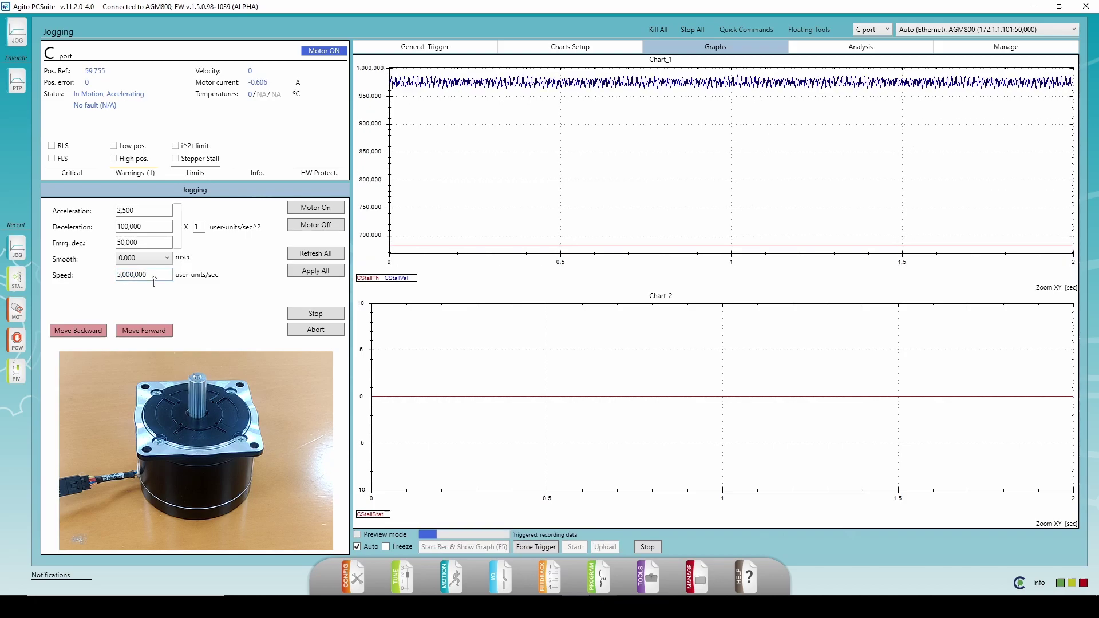